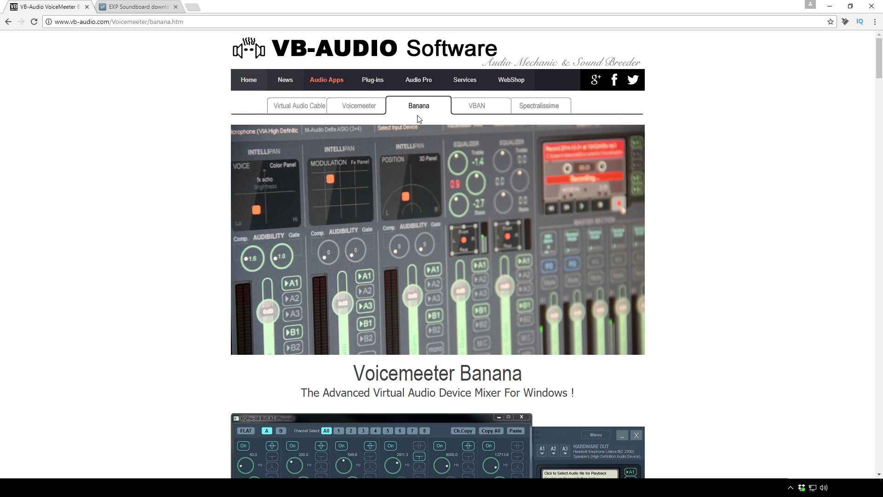
Scroll to the Voicemeeter Banana install section and select the alternative website link text.
{"action": "left_click_drag", "start_coordinate": [875, 64], "coordinate": [876, 284]}
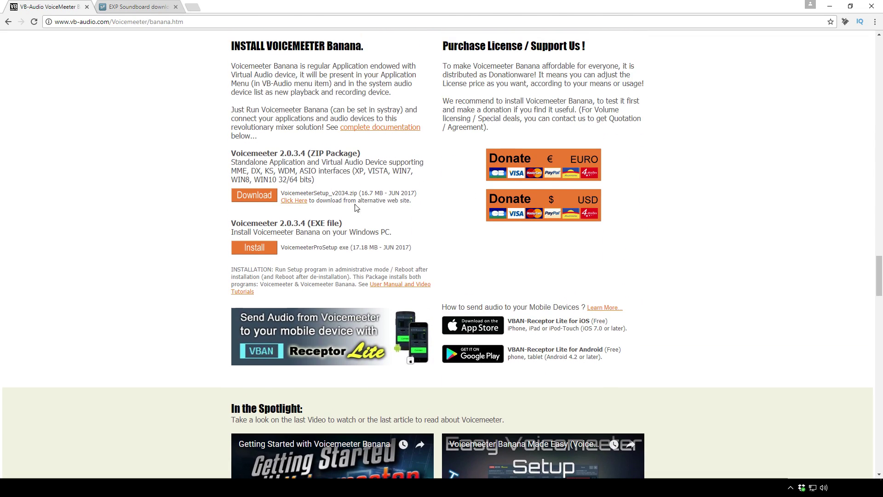
{"action": "left_click_drag", "start_coordinate": [362, 203], "coordinate": [433, 201]}
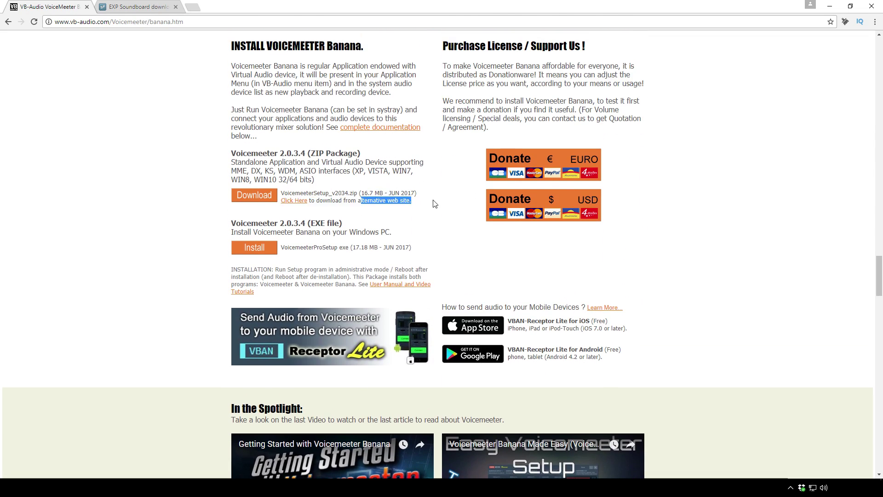
{"action": "right_click", "coordinate": [824, 488]}
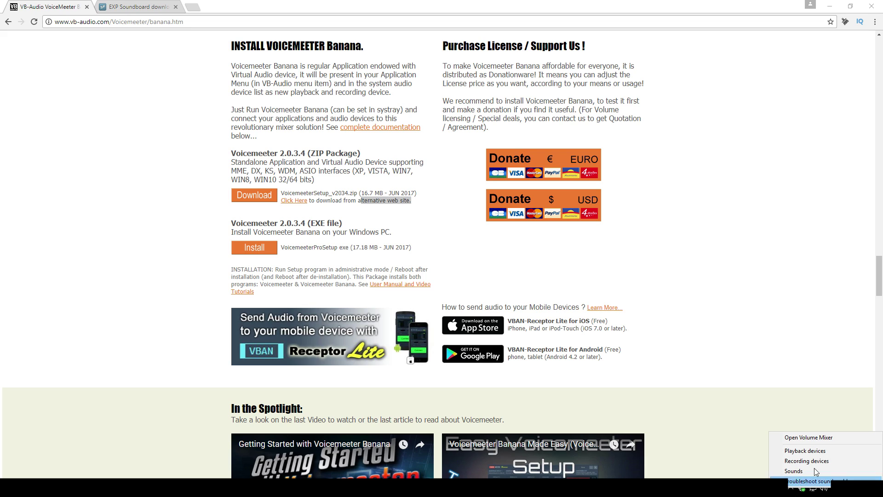
{"action": "left_click", "coordinate": [805, 451]}
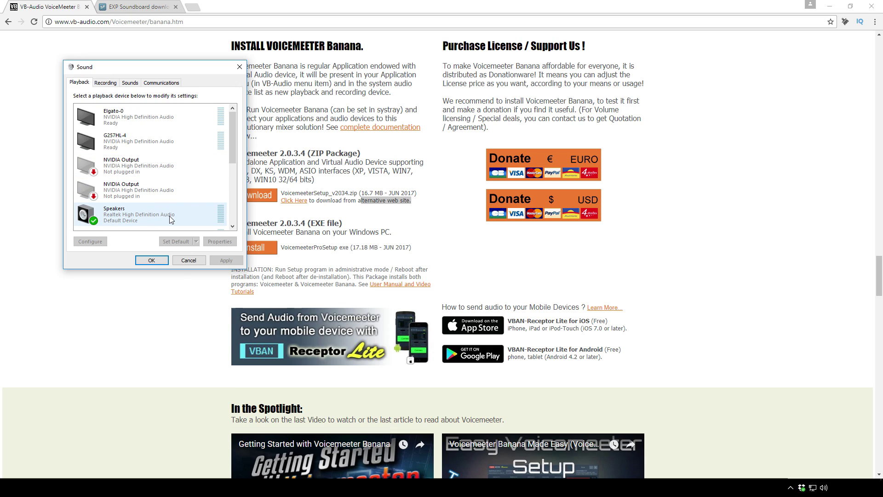
{"action": "mouse_move", "coordinate": [233, 120]}
{"action": "left_mouse_down"}
{"action": "mouse_move", "coordinate": [234, 170]}
{"action": "mouse_move", "coordinate": [236, 120]}
{"action": "left_mouse_up"}
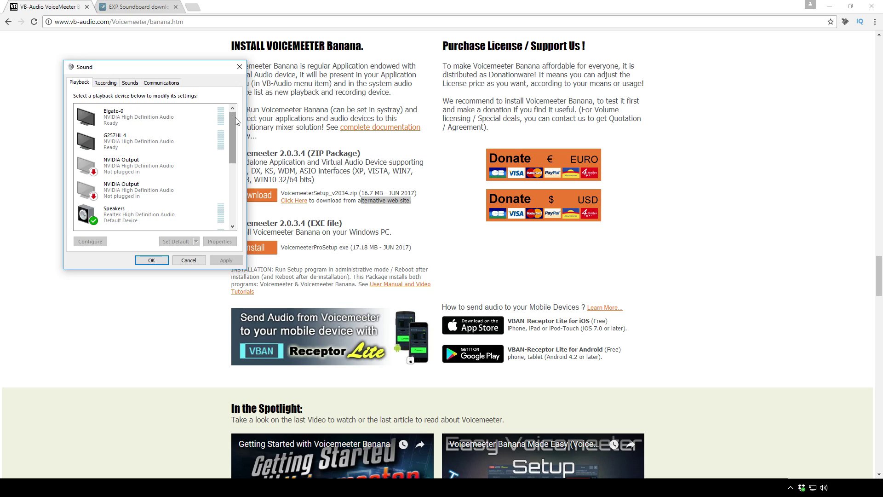
{"action": "key", "text": "Escape"}
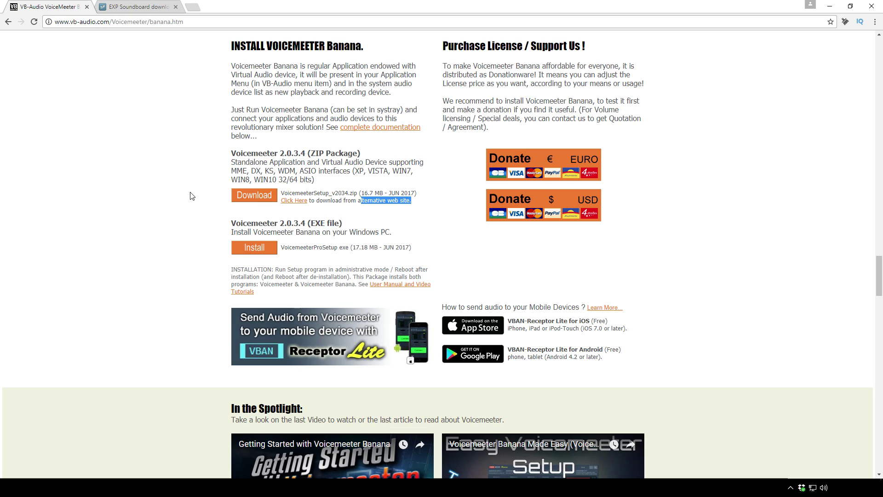
Switch Chrome to the EXP Soundboard download page tab.
{"action": "left_click", "coordinate": [140, 6]}
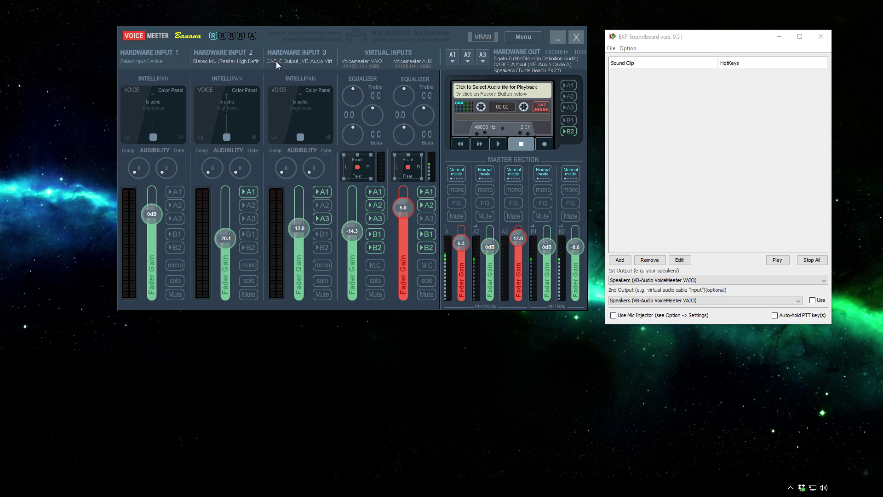
{"action": "left_click", "coordinate": [164, 62]}
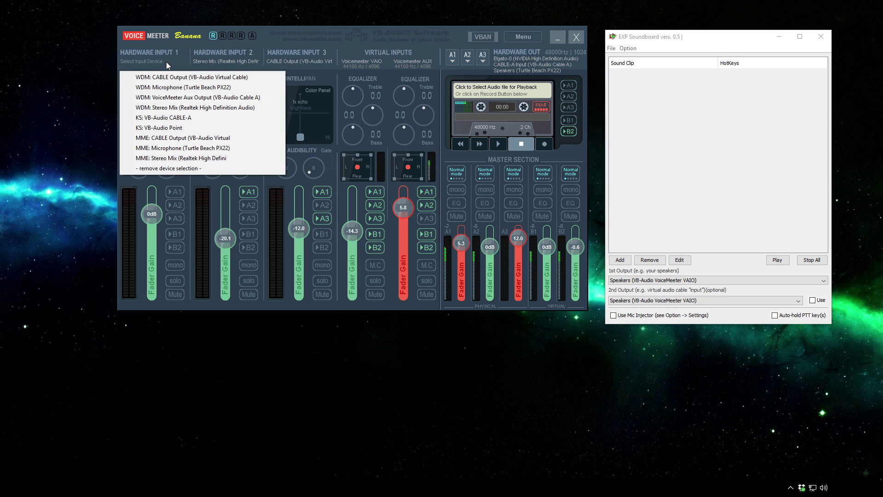
{"action": "left_click", "coordinate": [431, 153]}
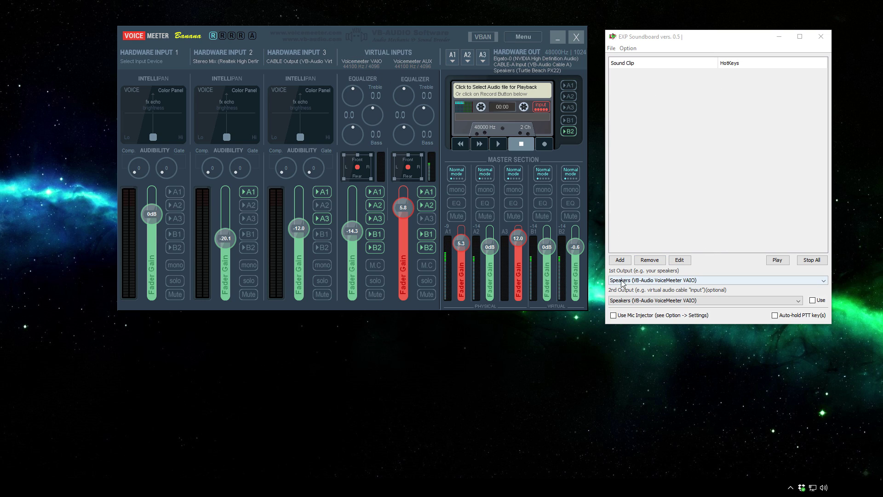
{"action": "left_click", "coordinate": [690, 281]}
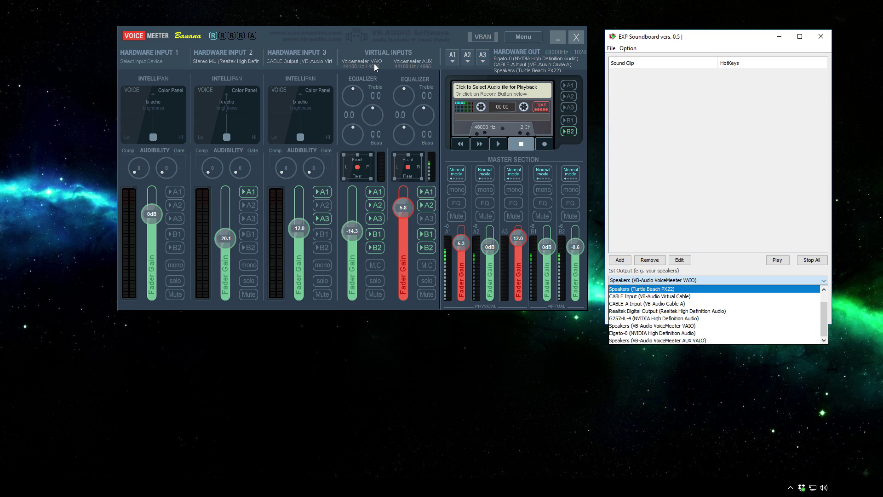
{"action": "left_click", "coordinate": [736, 205]}
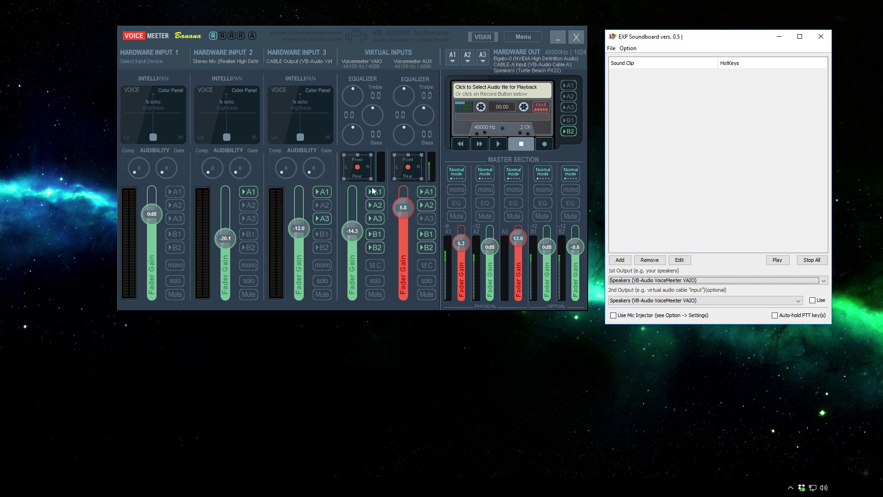
Enable A2 on the Voicemeeter VAIO virtual input strip.
{"action": "left_click", "coordinate": [372, 205]}
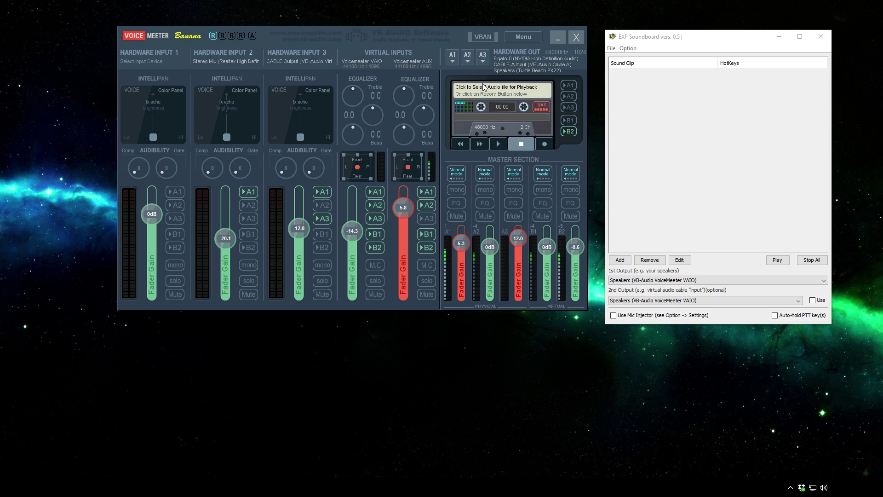
Open Windows Recording devices and select VoiceMeeter Aux Output, the default recording device.
{"action": "right_click", "coordinate": [827, 490]}
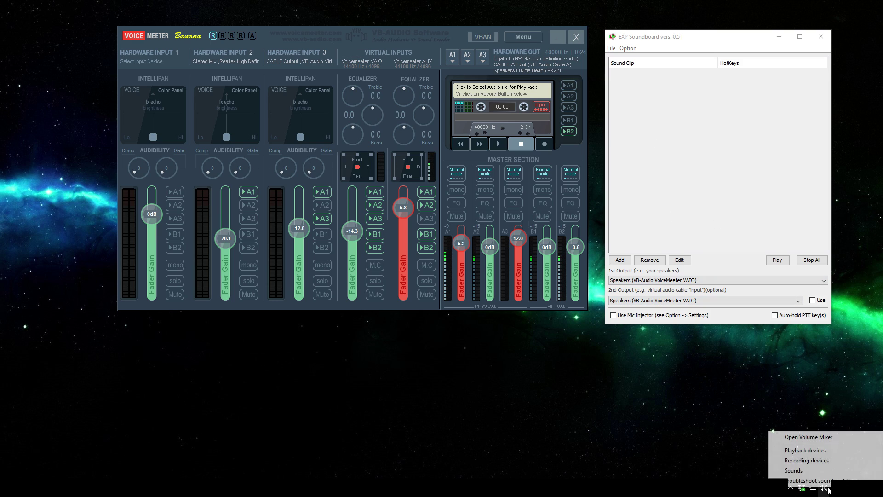
{"action": "left_click", "coordinate": [810, 462]}
{"action": "left_click_drag", "start_coordinate": [162, 88], "coordinate": [141, 79]}
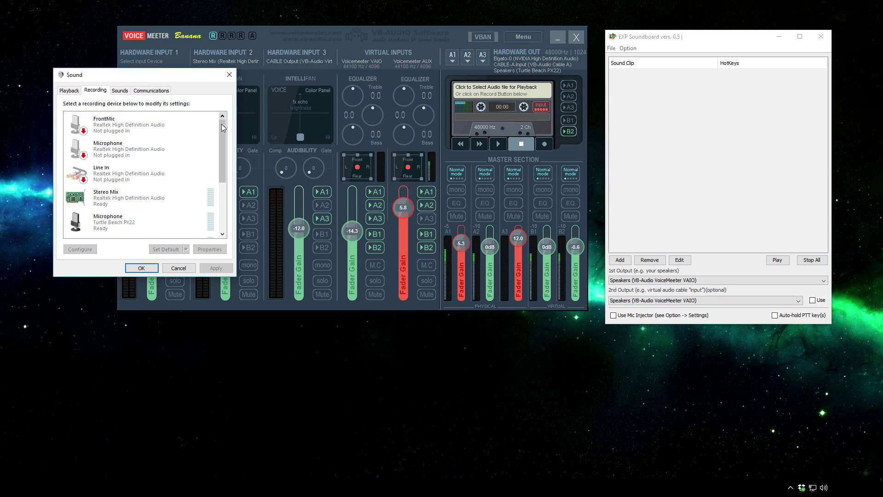
{"action": "scroll", "coordinate": [221, 123], "scroll_direction": "down", "scroll_amount": 3}
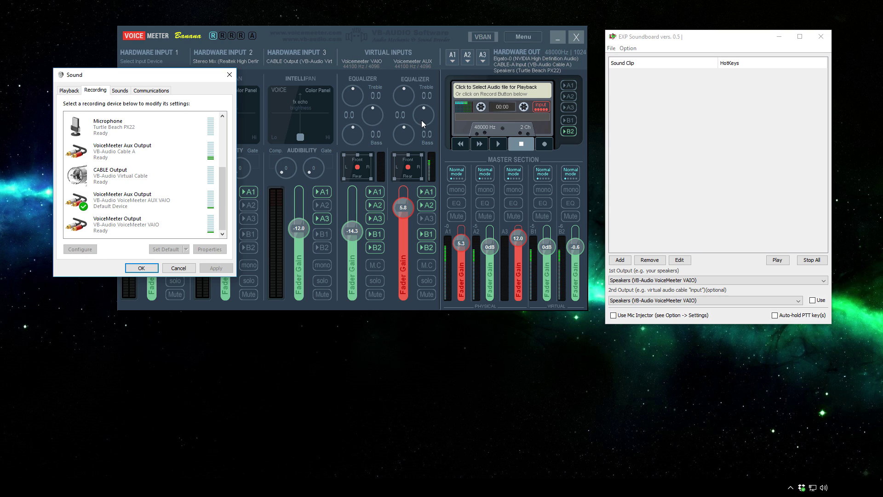
{"action": "left_click_drag", "start_coordinate": [138, 75], "coordinate": [122, 74]}
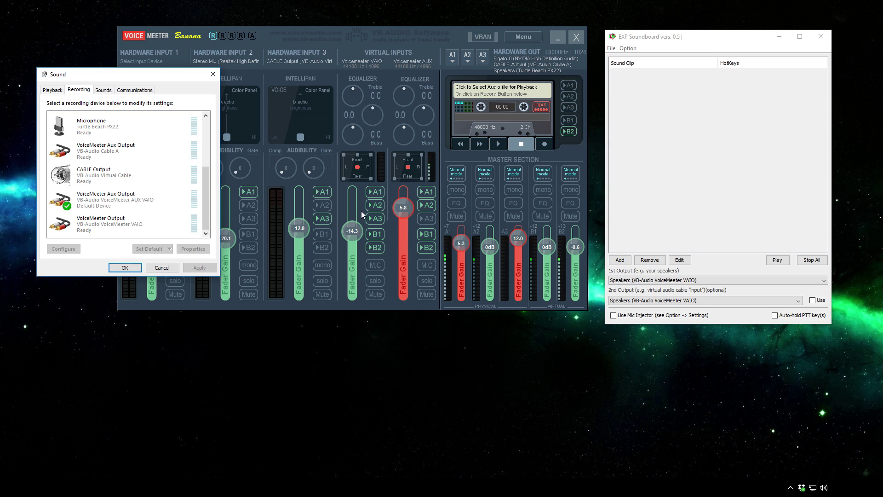
{"action": "left_click", "coordinate": [154, 210]}
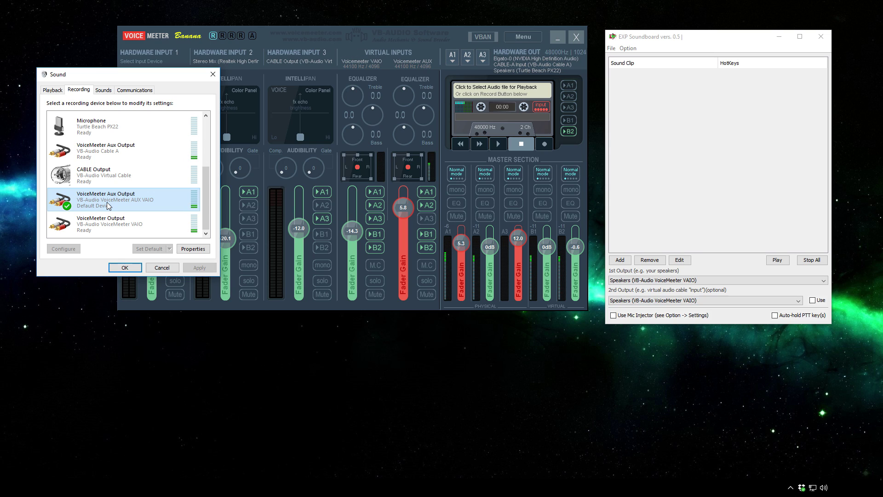
{"action": "left_click", "coordinate": [684, 157]}
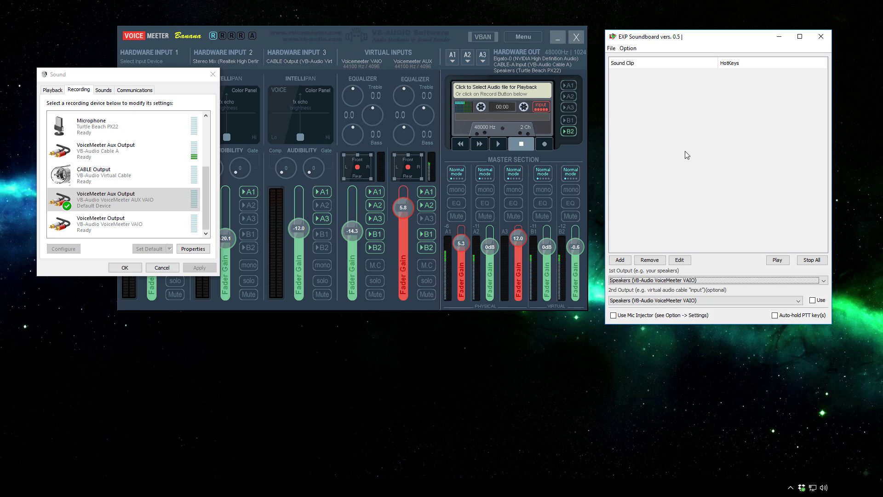
Add 1.21 gigawatts.mp3 as a new soundboard clip with the hotkey Ctrl+Left.
{"action": "left_click", "coordinate": [619, 260]}
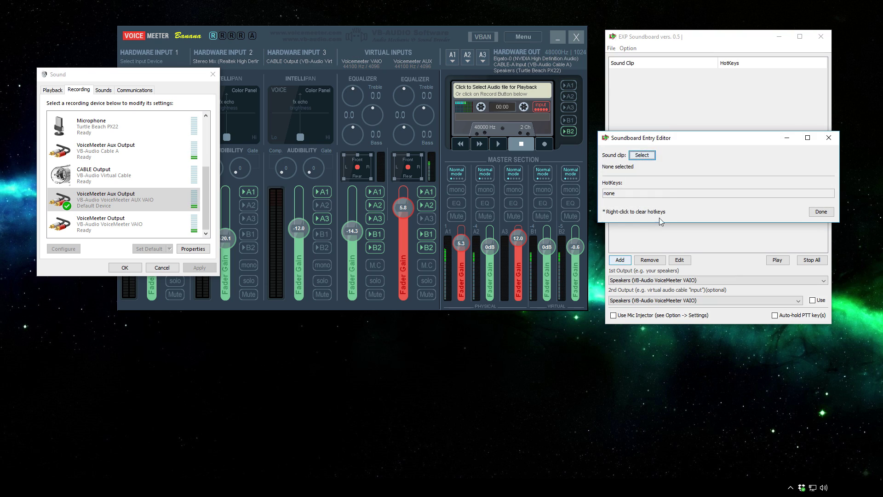
{"action": "left_click", "coordinate": [645, 159]}
{"action": "left_click", "coordinate": [469, 302]}
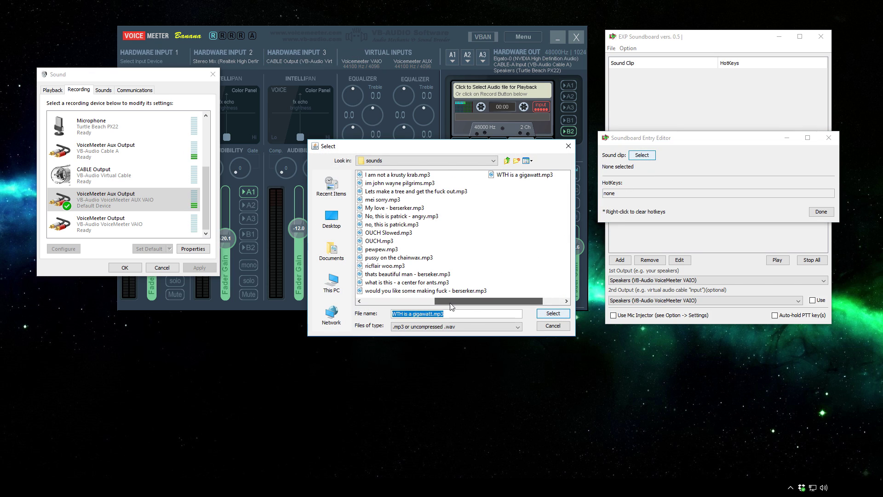
{"action": "left_click", "coordinate": [408, 302]}
{"action": "double_click", "coordinate": [382, 175]}
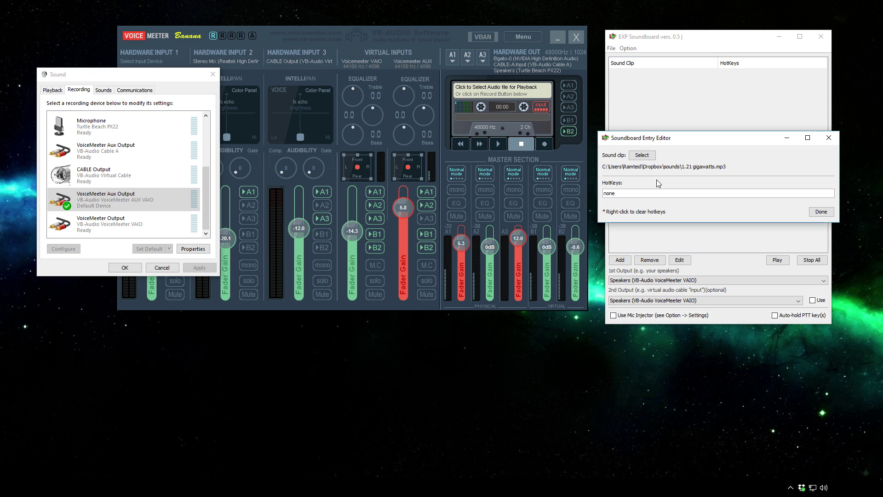
{"action": "left_click", "coordinate": [627, 197]}
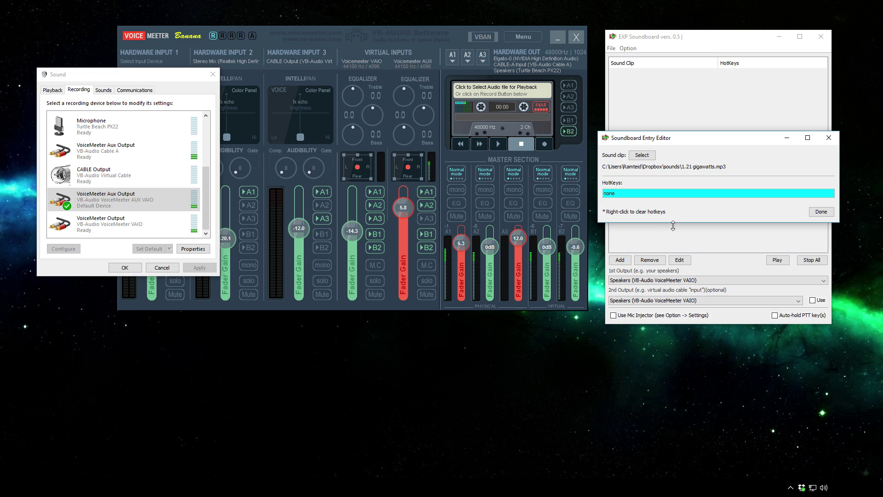
{"action": "key", "text": "ctrl+Left"}
{"action": "left_click", "coordinate": [826, 215]}
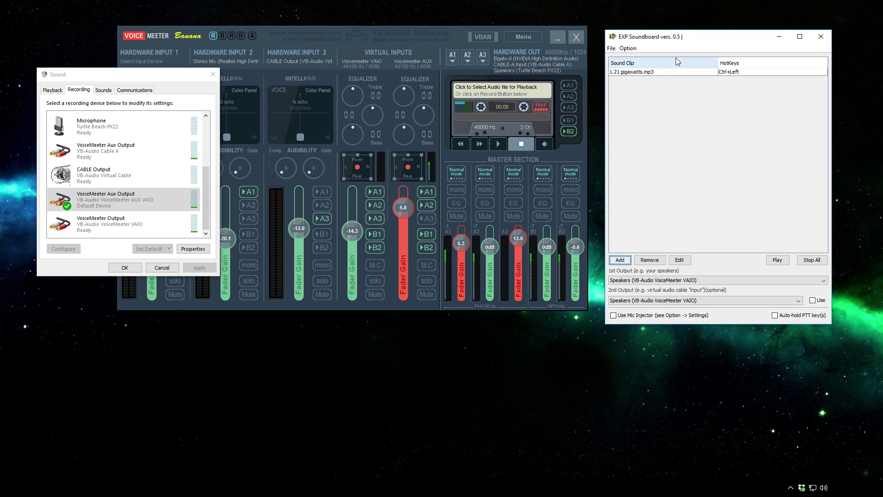
Save the soundboard to a new file with File > Save As.
{"action": "left_click", "coordinate": [611, 48]}
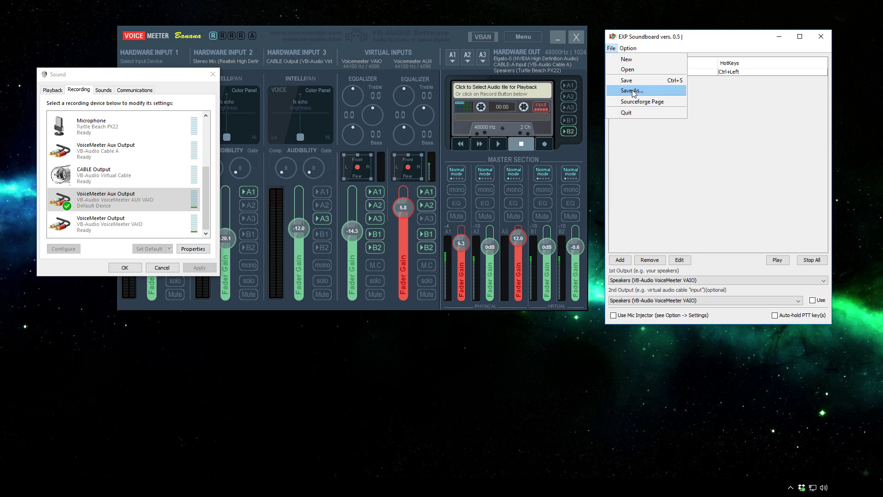
{"action": "left_click", "coordinate": [729, 112]}
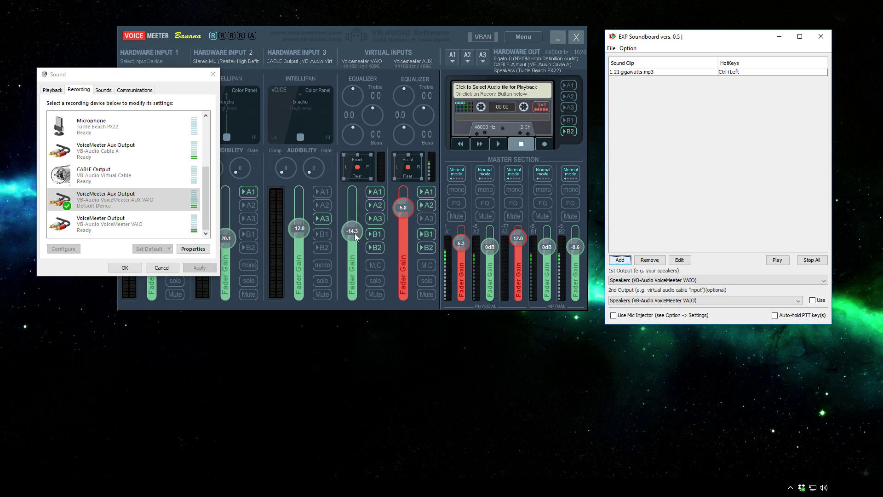
Raise the Voicemeeter VAIO fader gain to -10.4 dB.
{"action": "left_click_drag", "start_coordinate": [355, 233], "coordinate": [356, 228]}
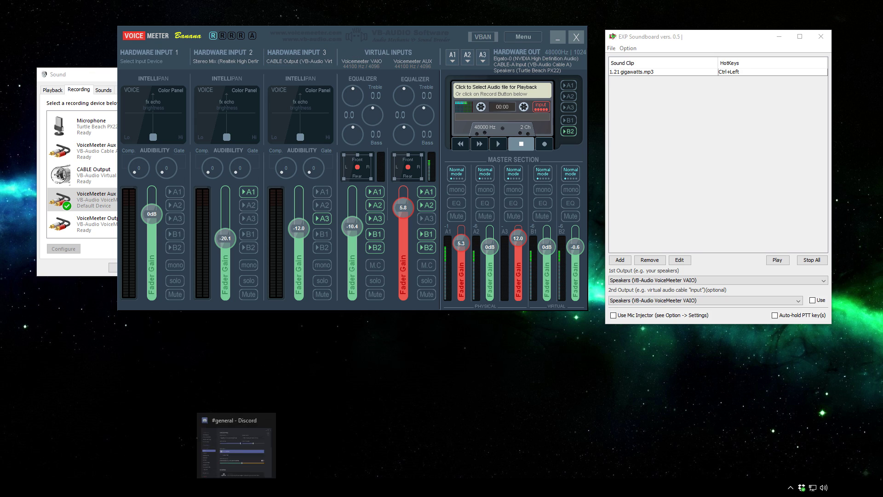
{"action": "left_click", "coordinate": [236, 434]}
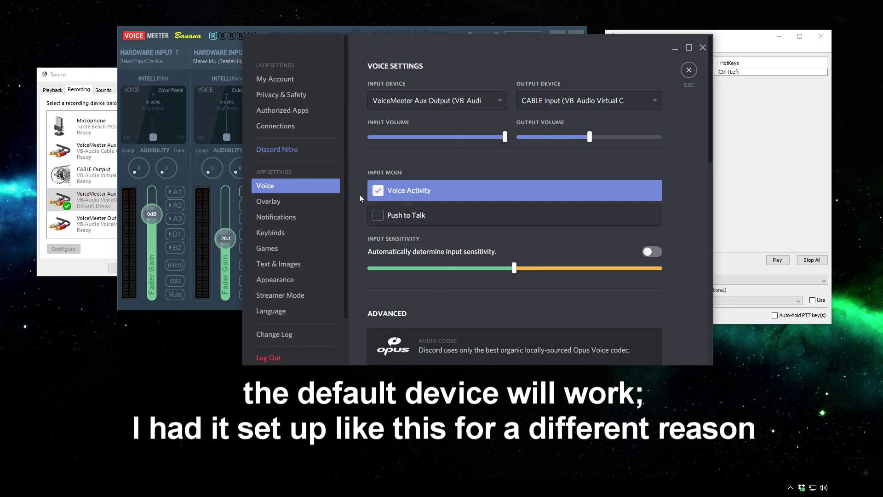
{"action": "left_click", "coordinate": [420, 99]}
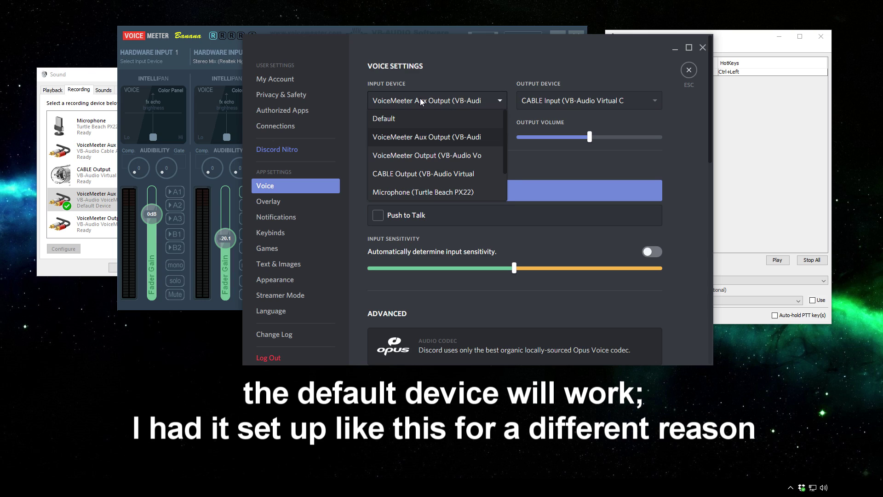